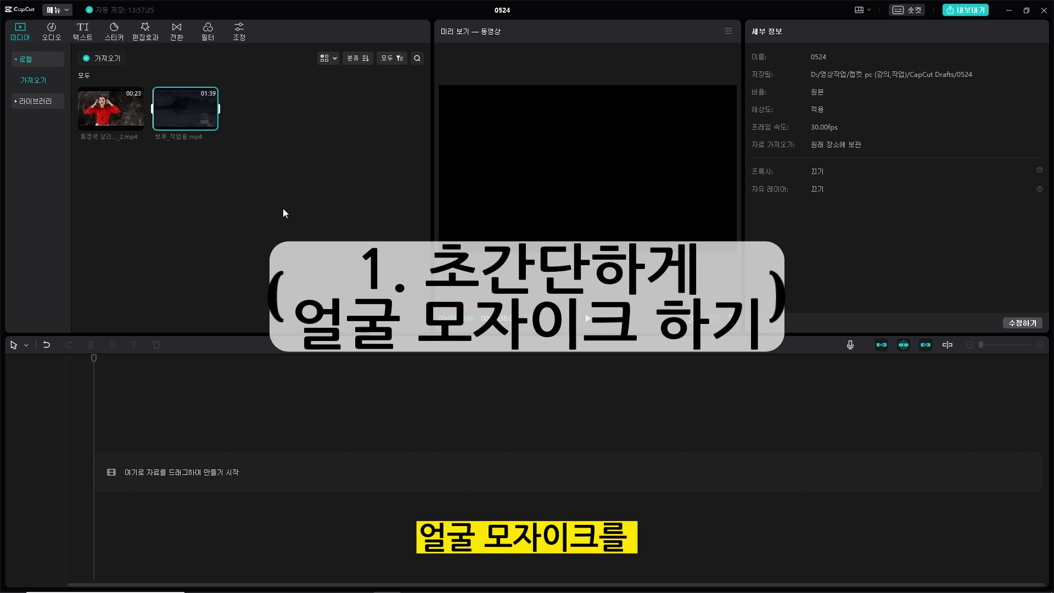
# Add the clip of the woman in red to the timeline and apply the 얼굴 모자이크 body effect to it.
pyautogui.moveTo(121, 108); pyautogui.dragTo(96, 485)
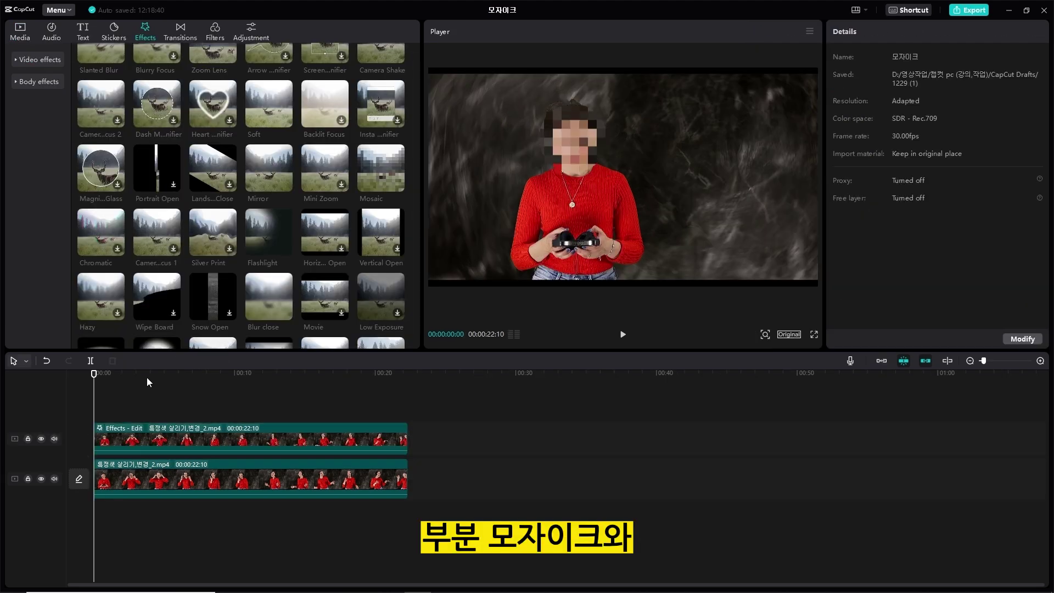
pyautogui.press('space')
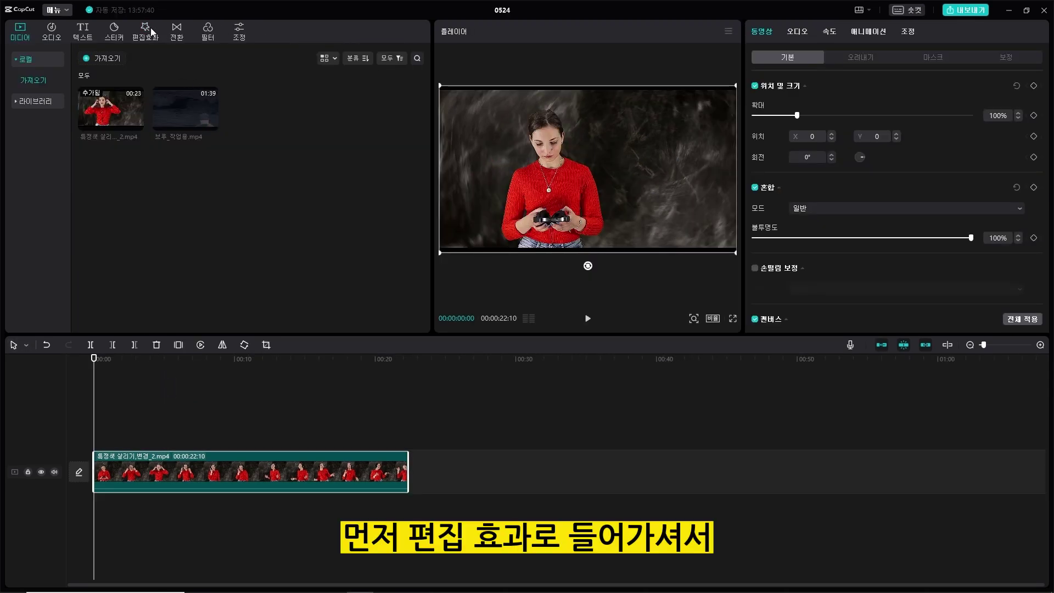
pyautogui.click(151, 32)
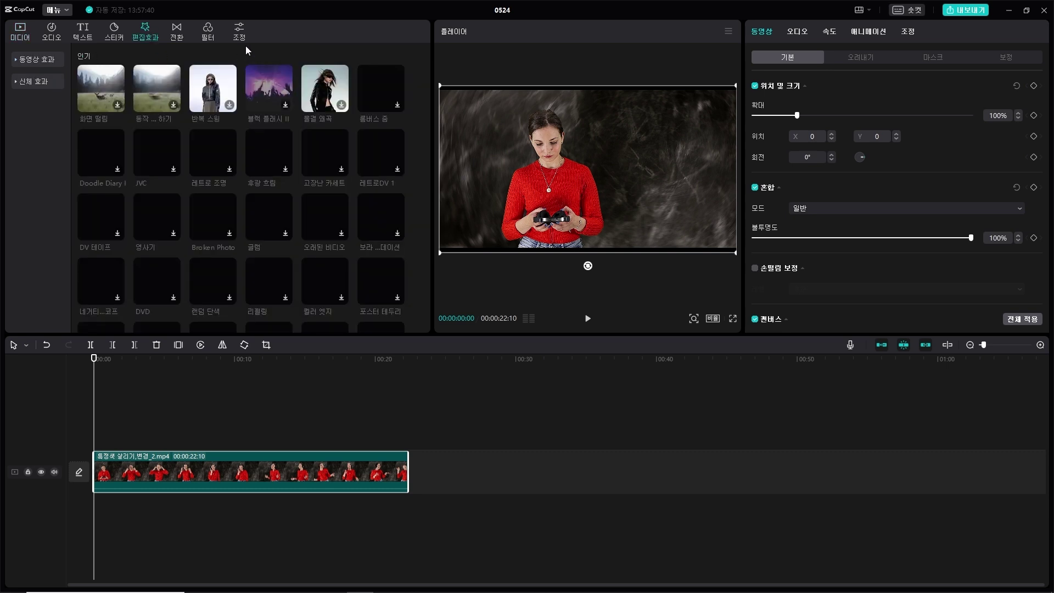
pyautogui.click(45, 84)
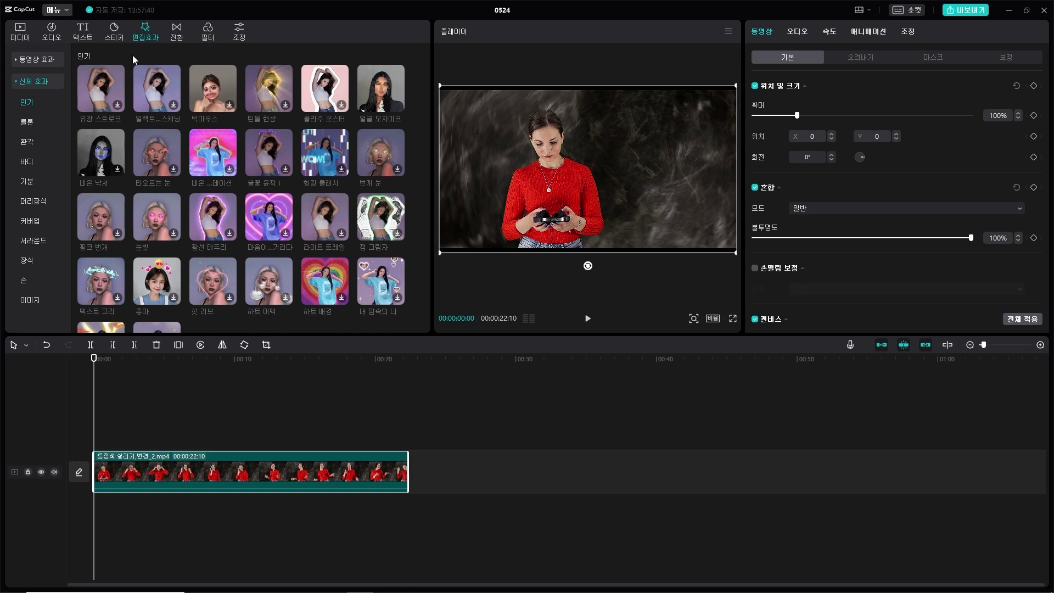
pyautogui.moveTo(387, 104)
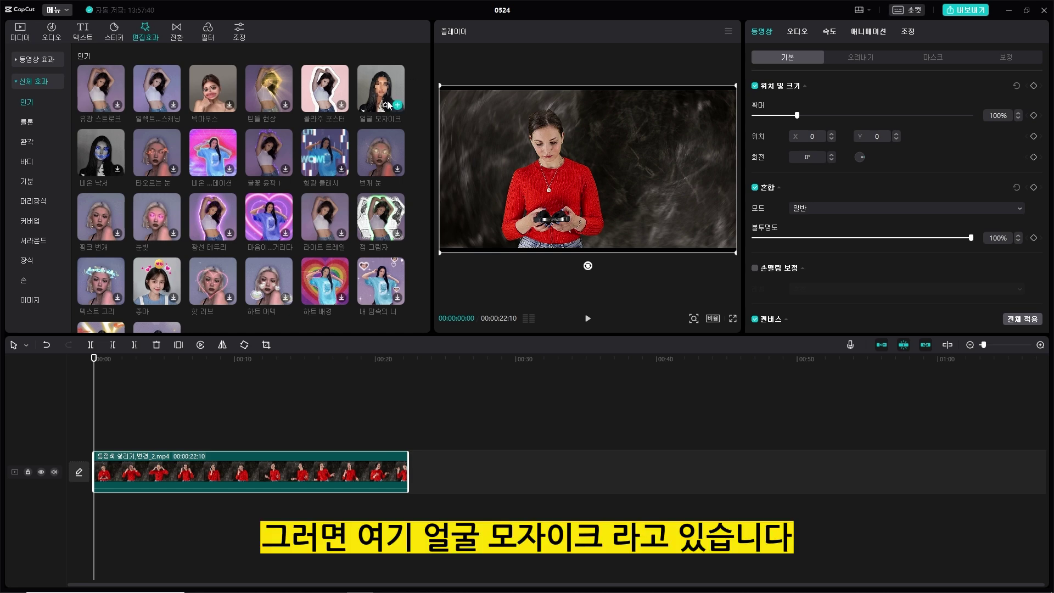
pyautogui.moveTo(388, 104); pyautogui.dragTo(225, 466)
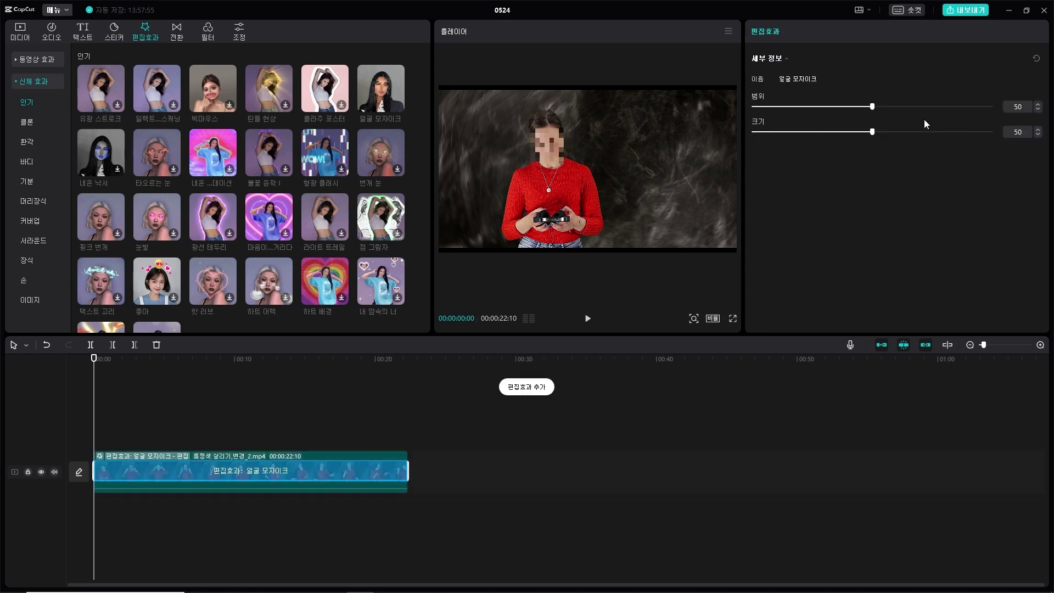
# Set the face mosaic's 범위 to 57 and 크기 to 31, and play back the clip.
pyautogui.moveTo(887, 109); pyautogui.dragTo(827, 140)
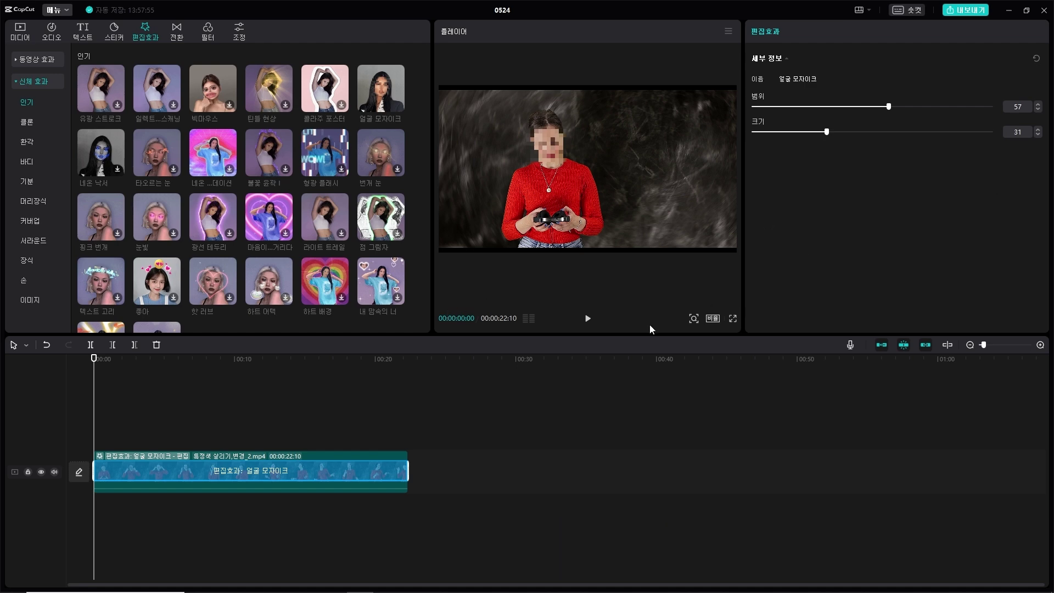
pyautogui.click(586, 319)
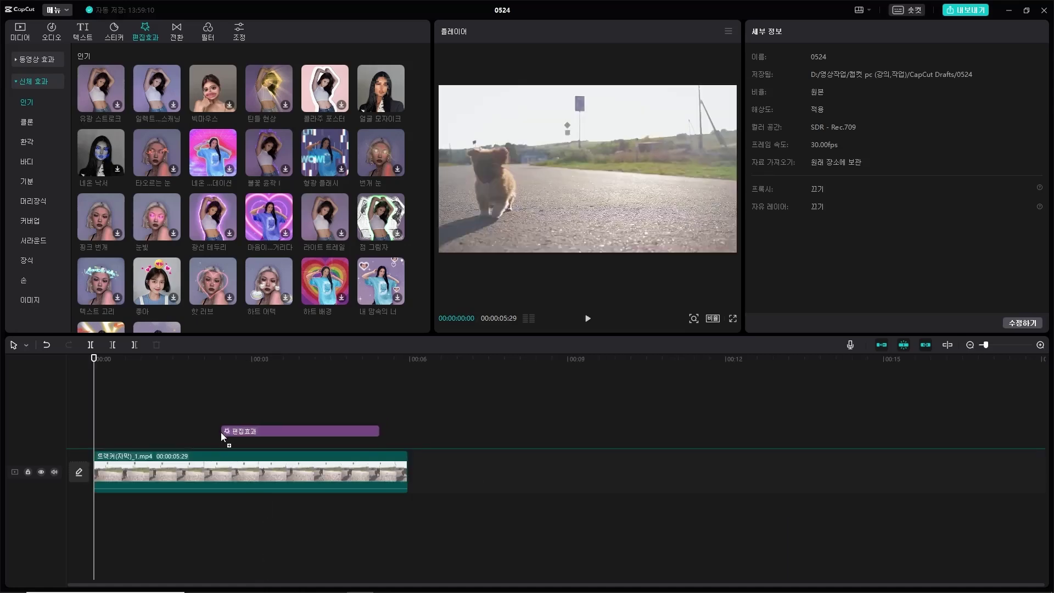
# Apply the 얼굴 모자이크 effect to the puppy clip and play it from the start.
pyautogui.moveTo(223, 434); pyautogui.dragTo(189, 467)
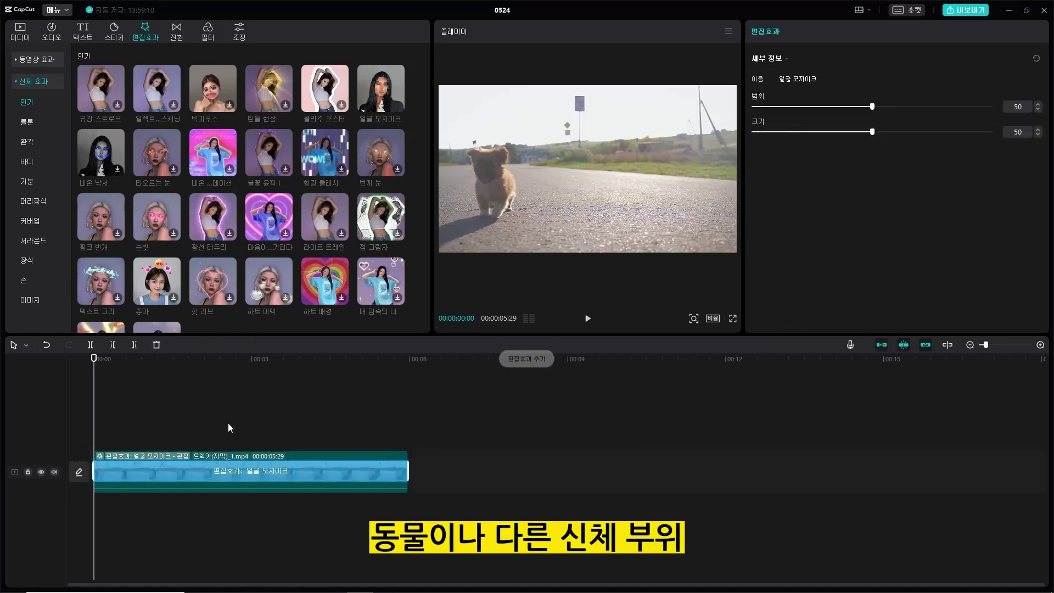
pyautogui.click(277, 361)
pyautogui.press('Home')
pyautogui.press('space')
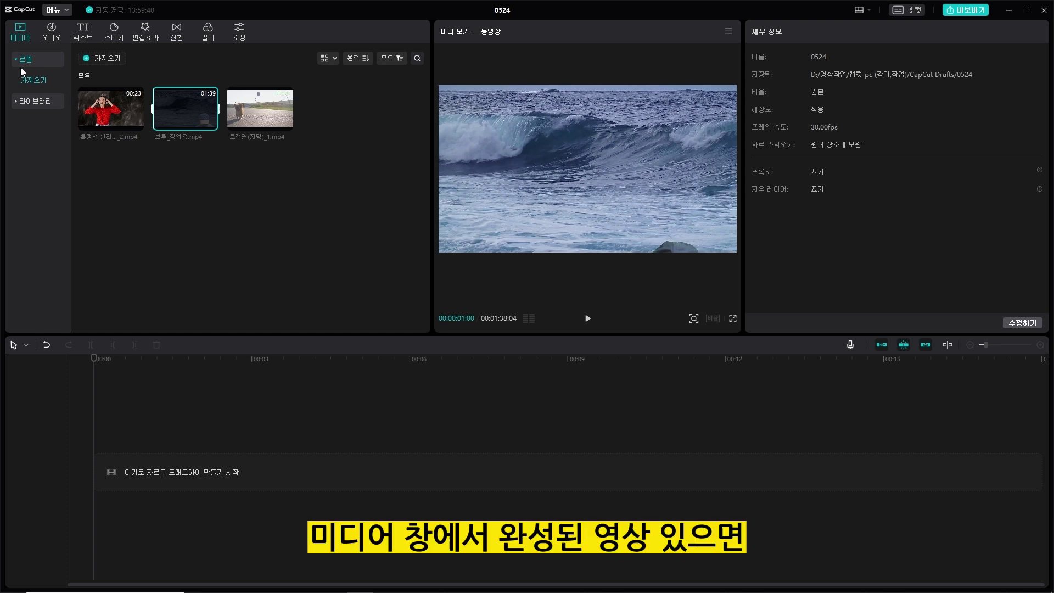
# Split the 01:39 video in the media library with 장면 분할, review the resulting clips and return to the full media list.
pyautogui.moveTo(142, 108)
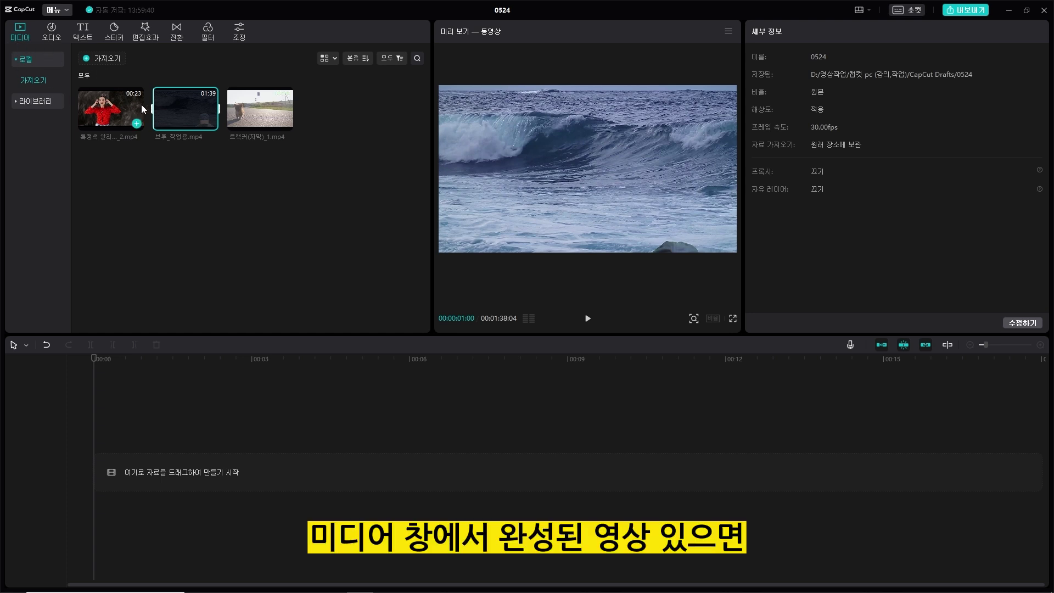
pyautogui.rightClick(192, 104)
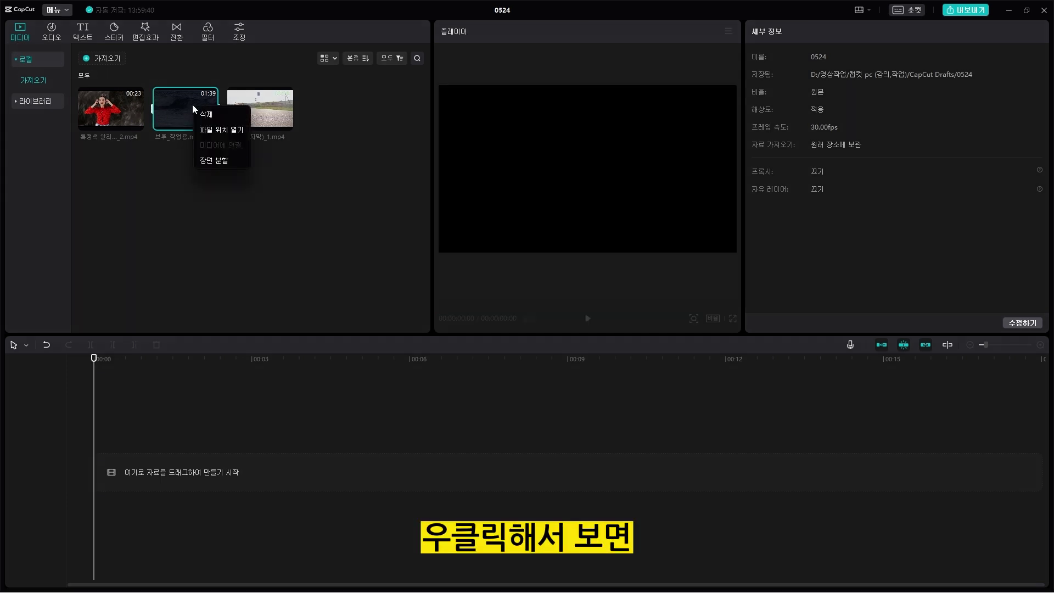
pyautogui.click(224, 164)
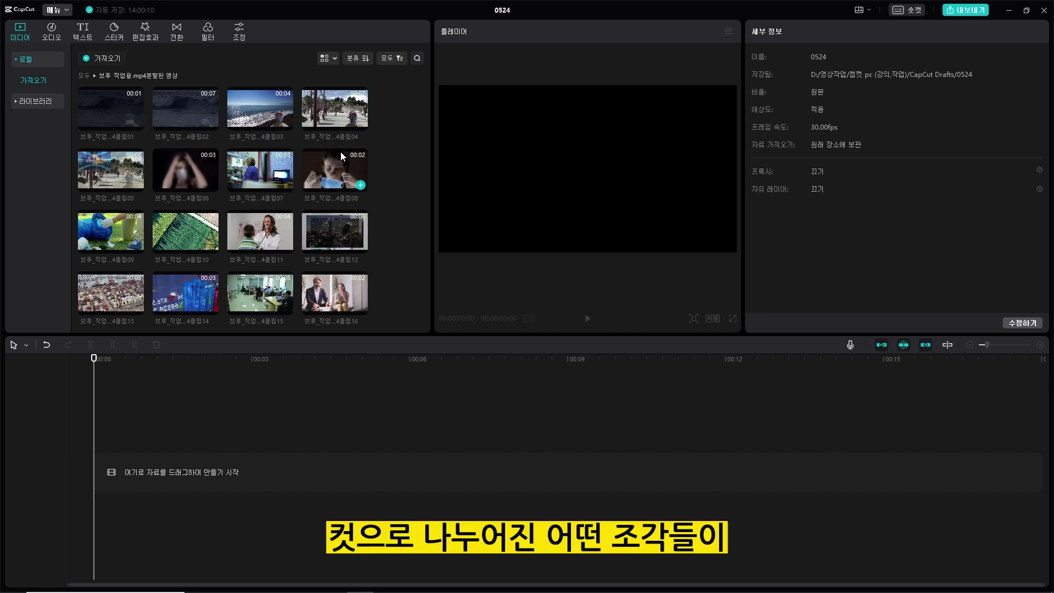
pyautogui.scroll(-3, 377, 160)
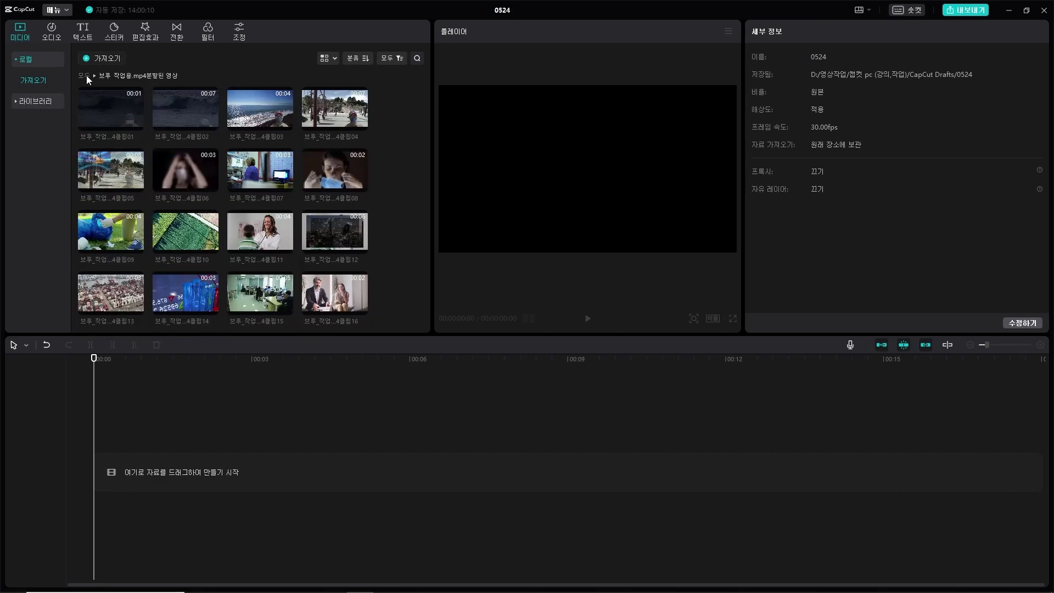
pyautogui.click(85, 75)
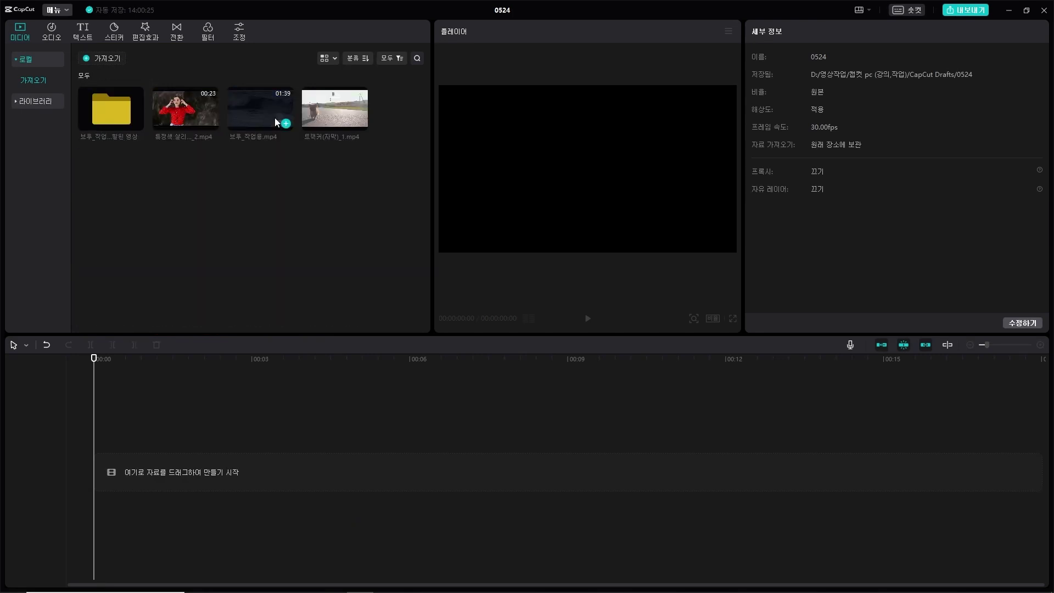
# Preview the original 01:39 video in the media library and open the folder holding its split clips.
pyautogui.click(246, 112)
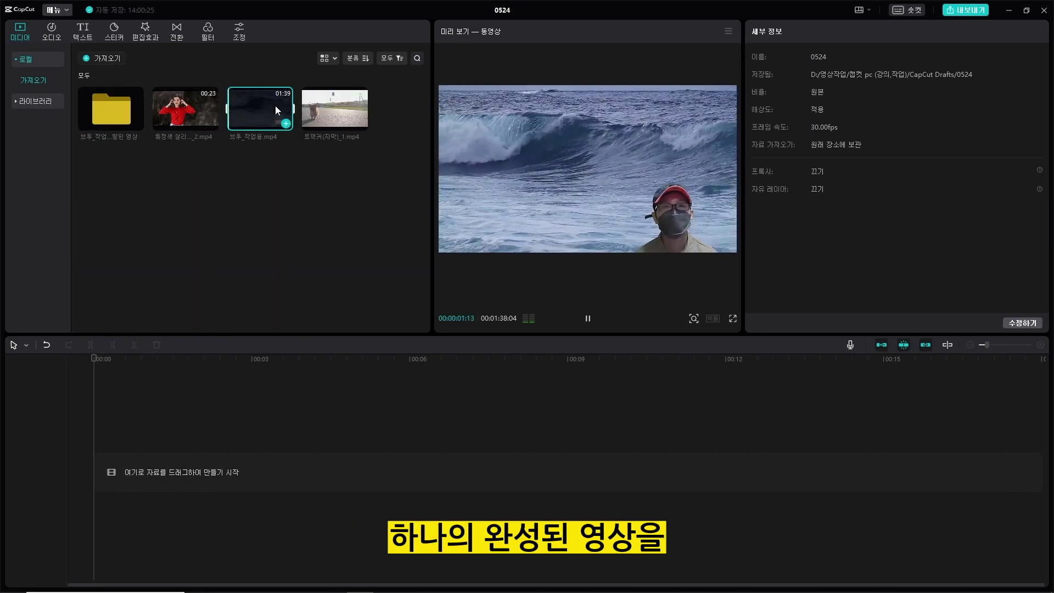
pyautogui.click(114, 126)
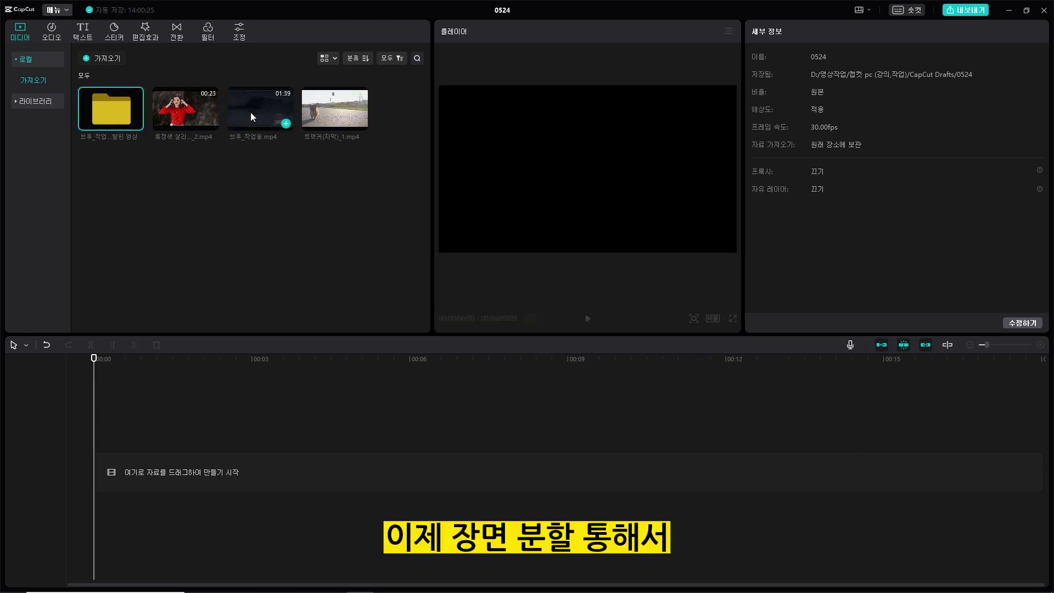
pyautogui.doubleClick(101, 112)
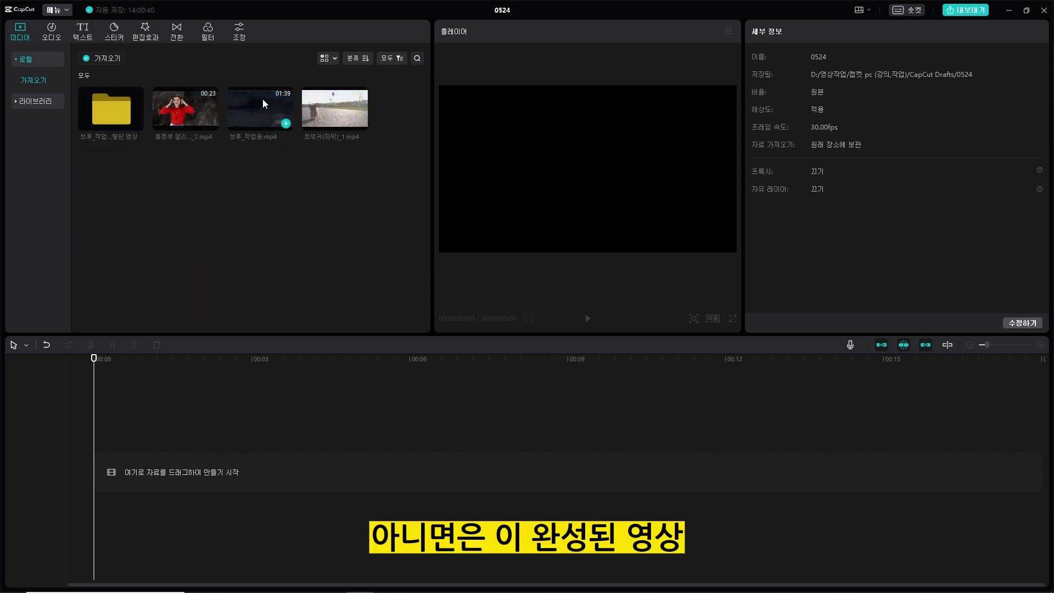
# Add the 01:39 video to the start of the timeline and split it by scene with 장면 분할.
pyautogui.moveTo(263, 97); pyautogui.dragTo(97, 471)
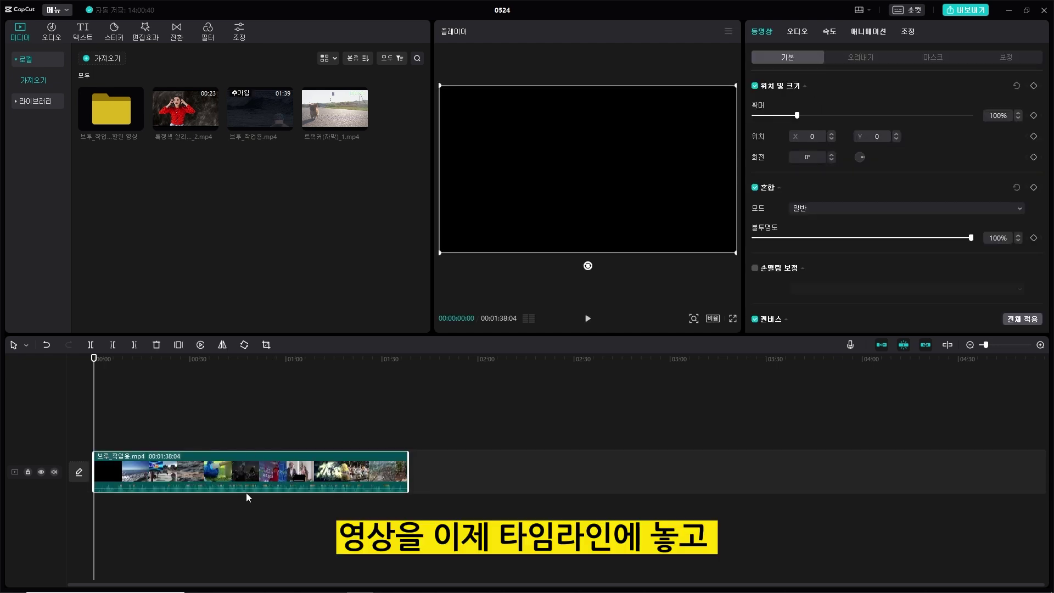
pyautogui.rightClick(275, 471)
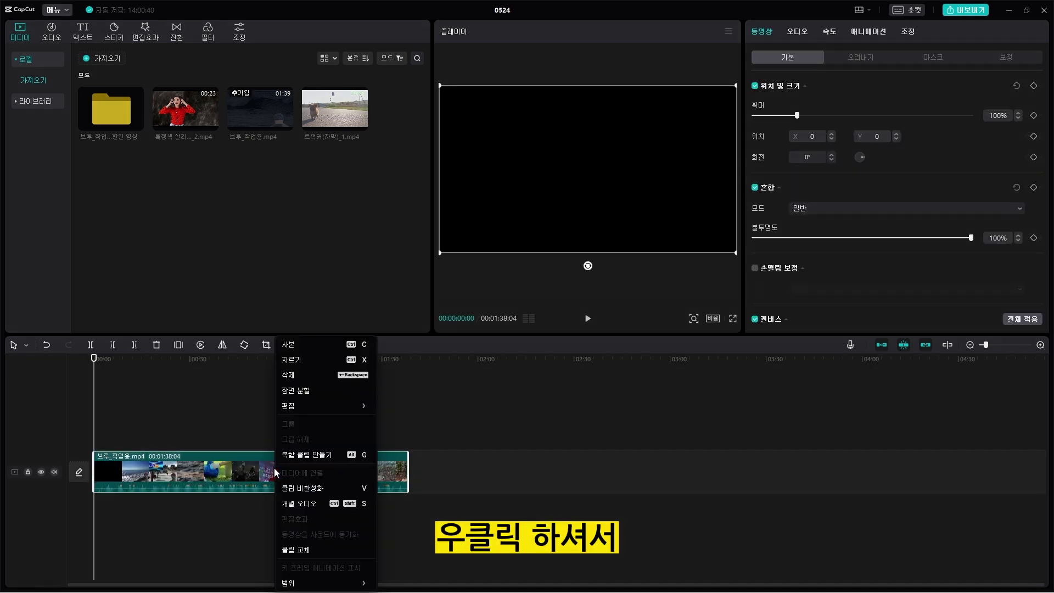
pyautogui.click(337, 387)
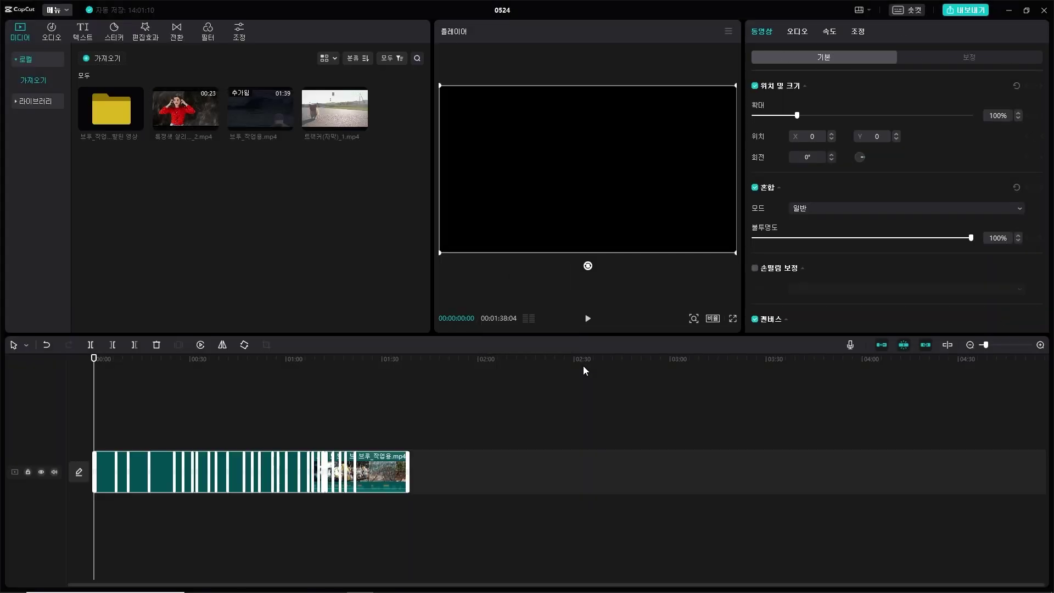
# Scrub through the scene-split clips on the timeline to check where the cuts fall.
pyautogui.click(158, 374)
pyautogui.moveTo(92, 363); pyautogui.dragTo(247, 403)
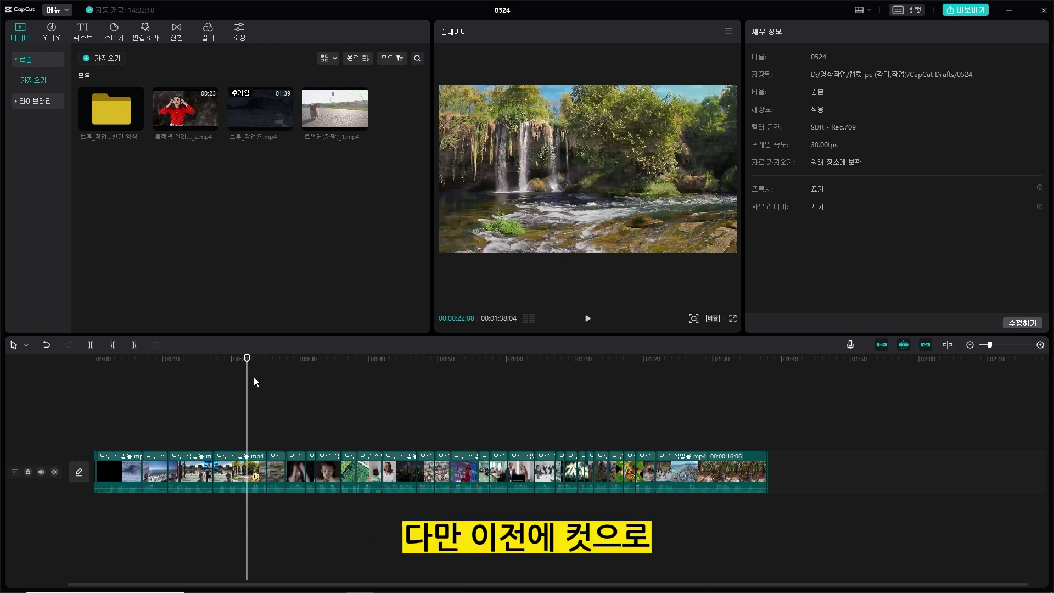
pyautogui.moveTo(247, 360)
pyautogui.mouseDown()
pyautogui.moveTo(202, 362)
pyautogui.moveTo(233, 373)
pyautogui.mouseUp()
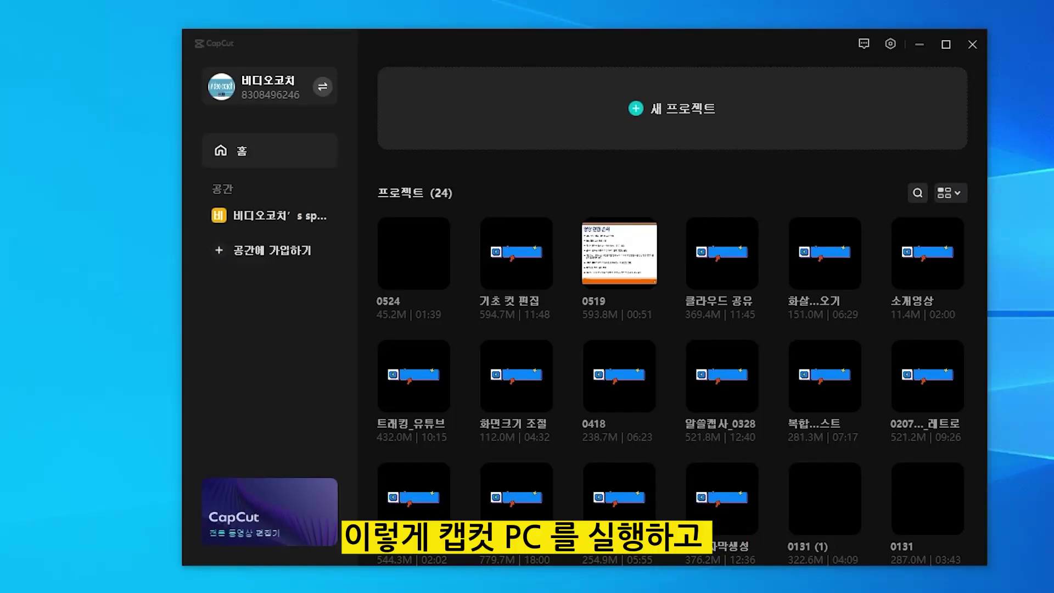
# Review the automatic cache deletion periods in the project settings and delete the existing cache files.
pyautogui.click(890, 43)
pyautogui.click(870, 75)
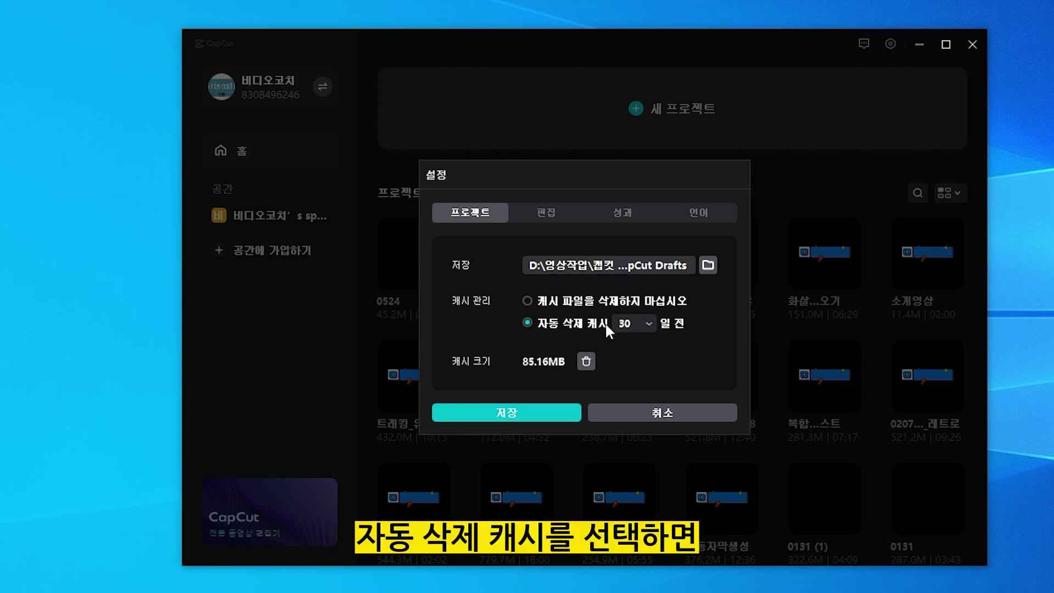
pyautogui.click(638, 322)
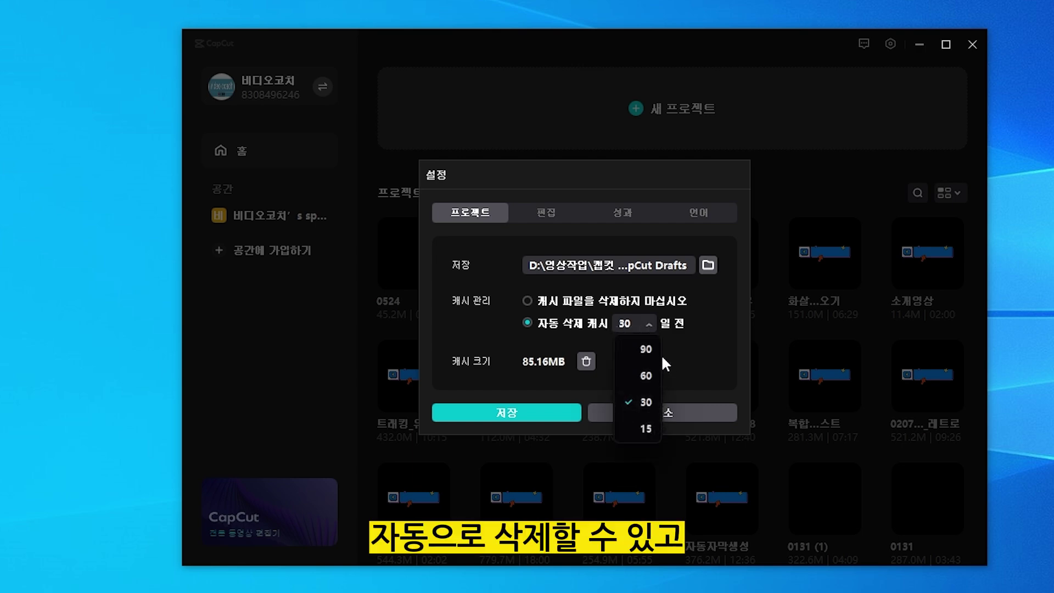
pyautogui.click(684, 360)
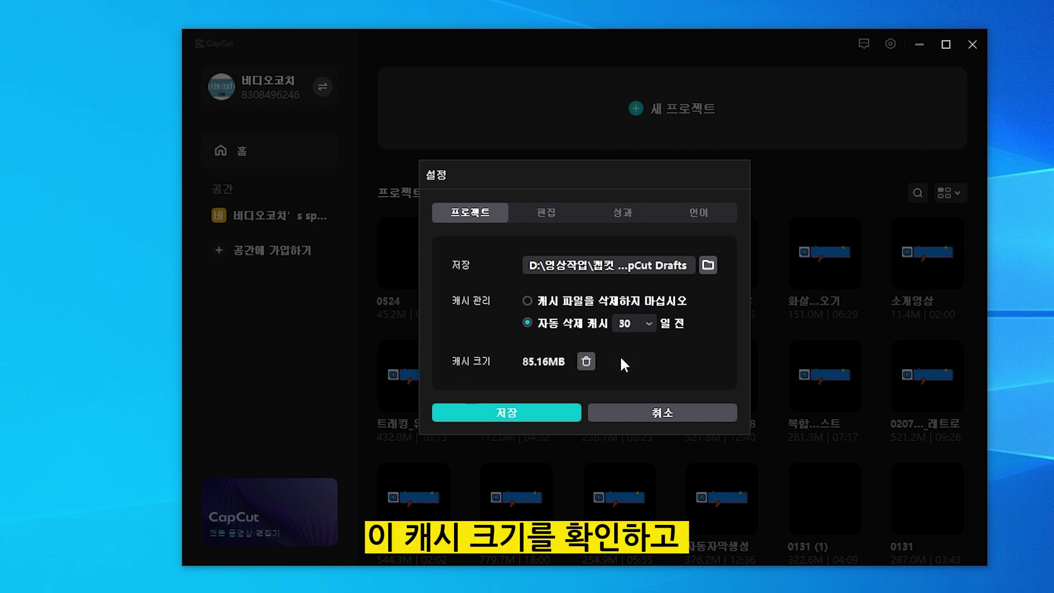
pyautogui.click(586, 362)
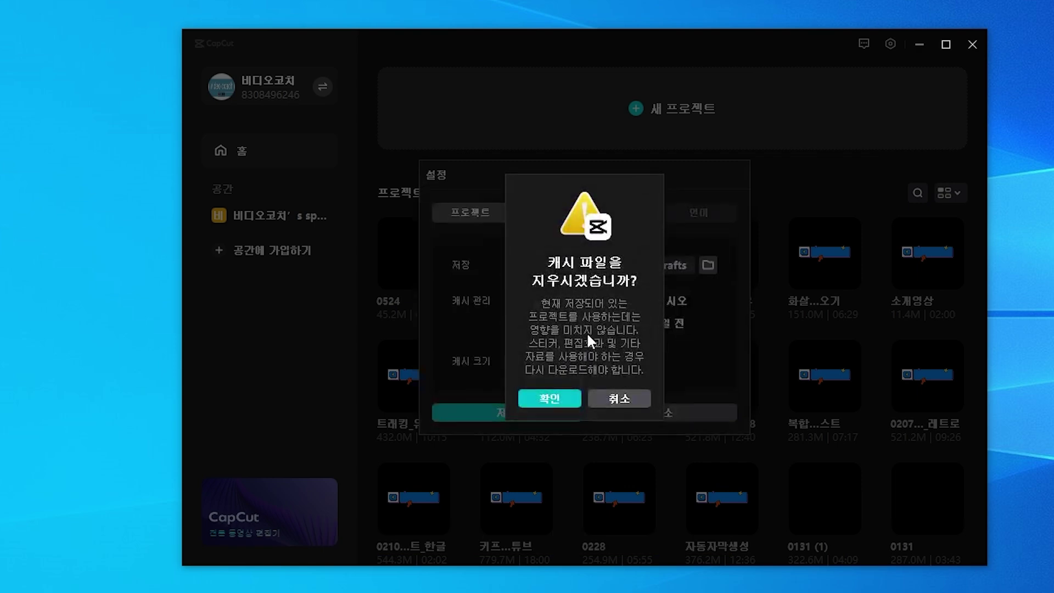
pyautogui.click(562, 398)
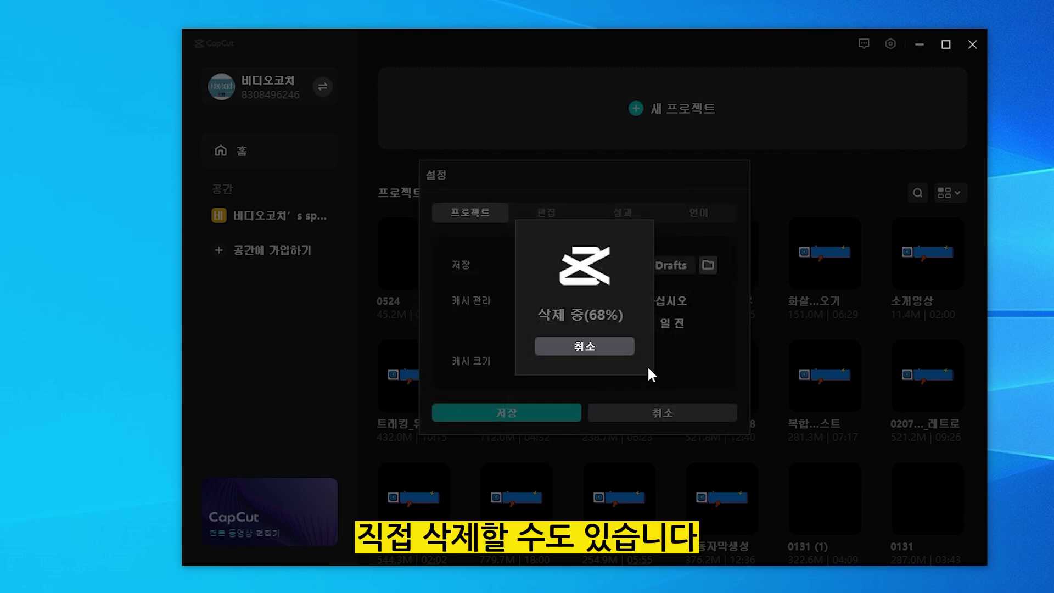